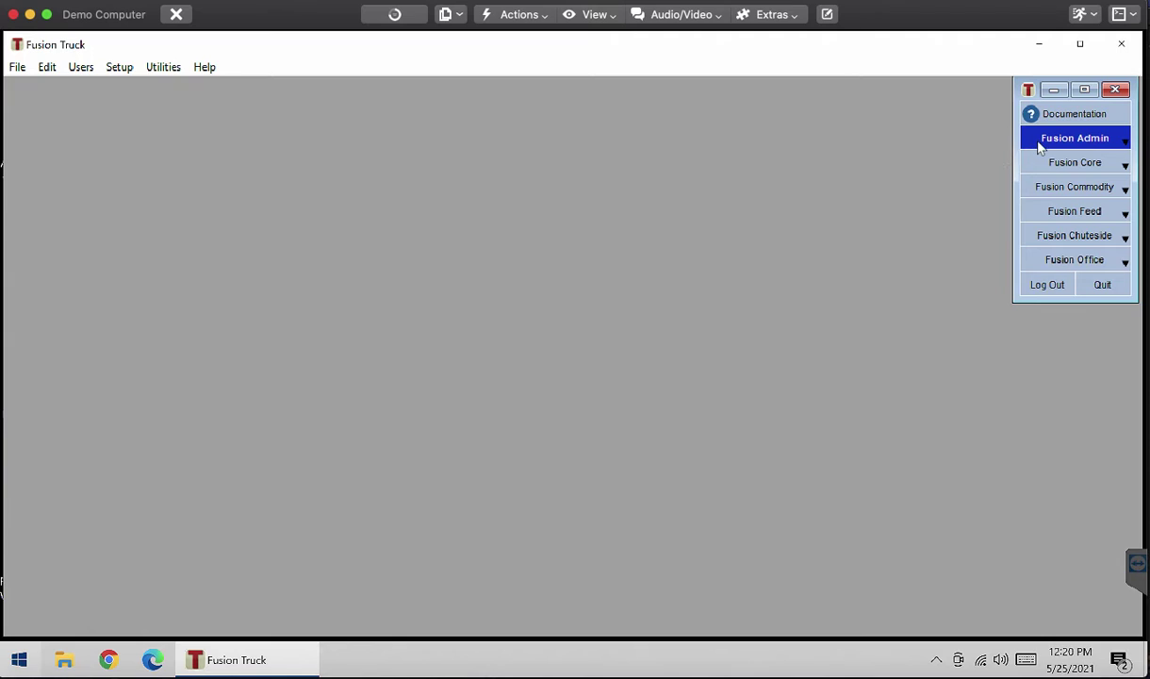
# - Open Setup > Chuteside Jobs and select the 2-A Processing Fall Calves (Low Risk) job
pyautogui.click(121, 68)
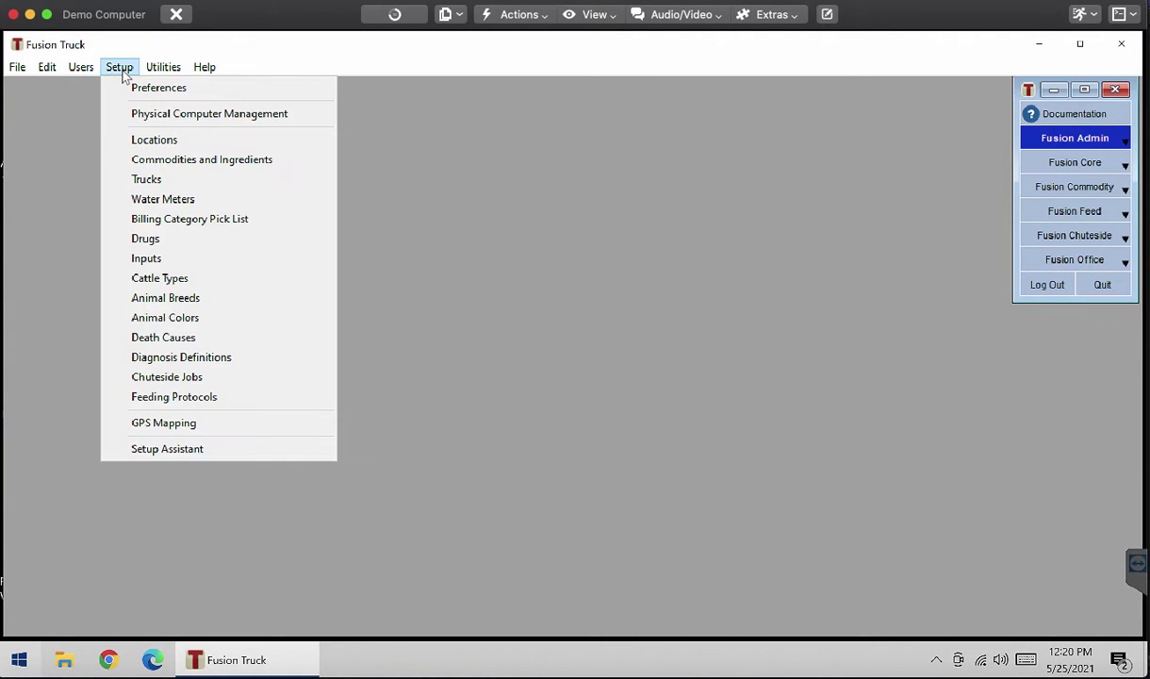
pyautogui.click(163, 377)
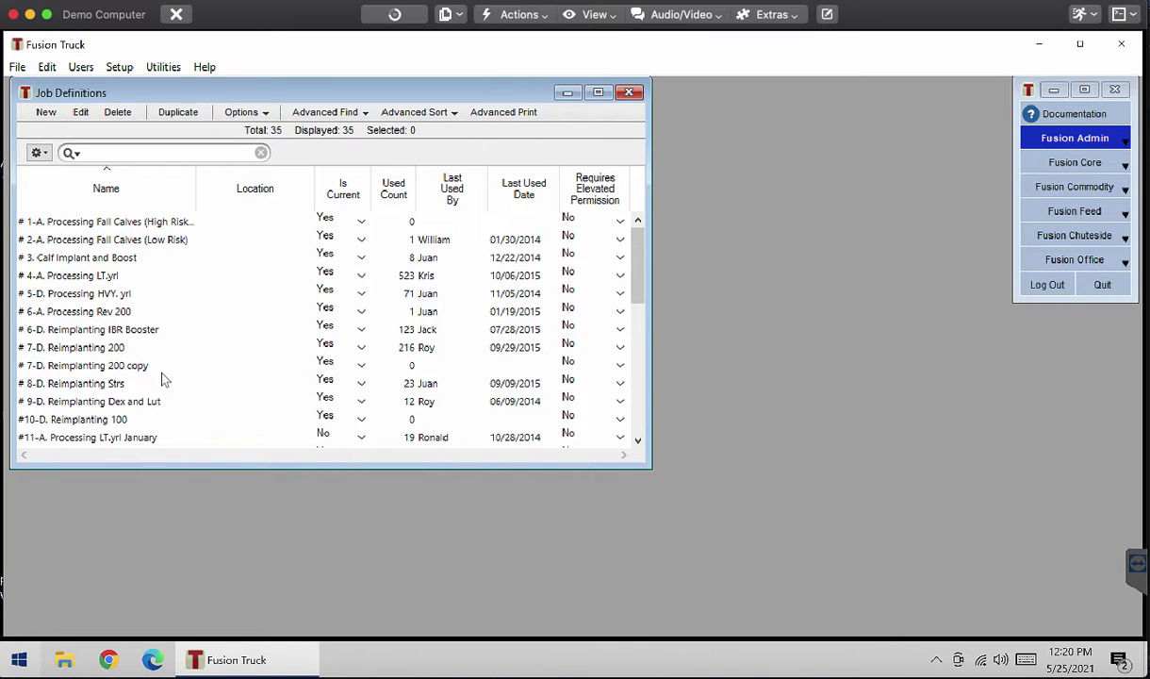
pyautogui.click(78, 243)
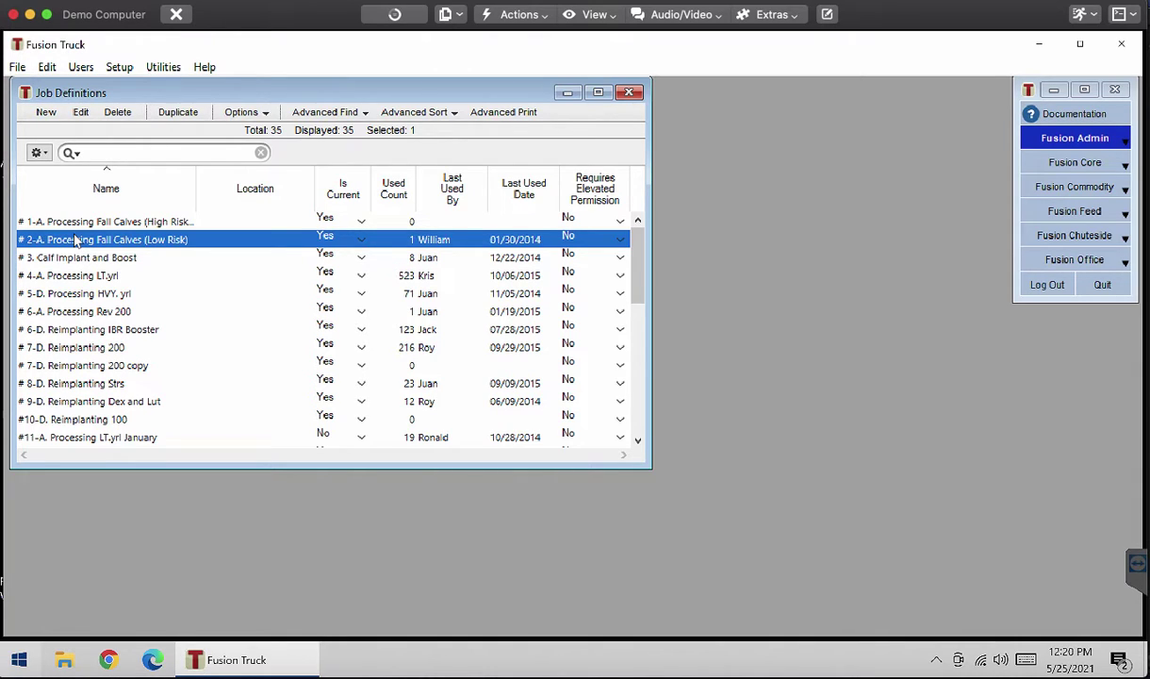
# - Open the 2-A job's Sorting tab and view the Sex protocol's groups, Str and Hfr
pyautogui.doubleClick(75, 232)
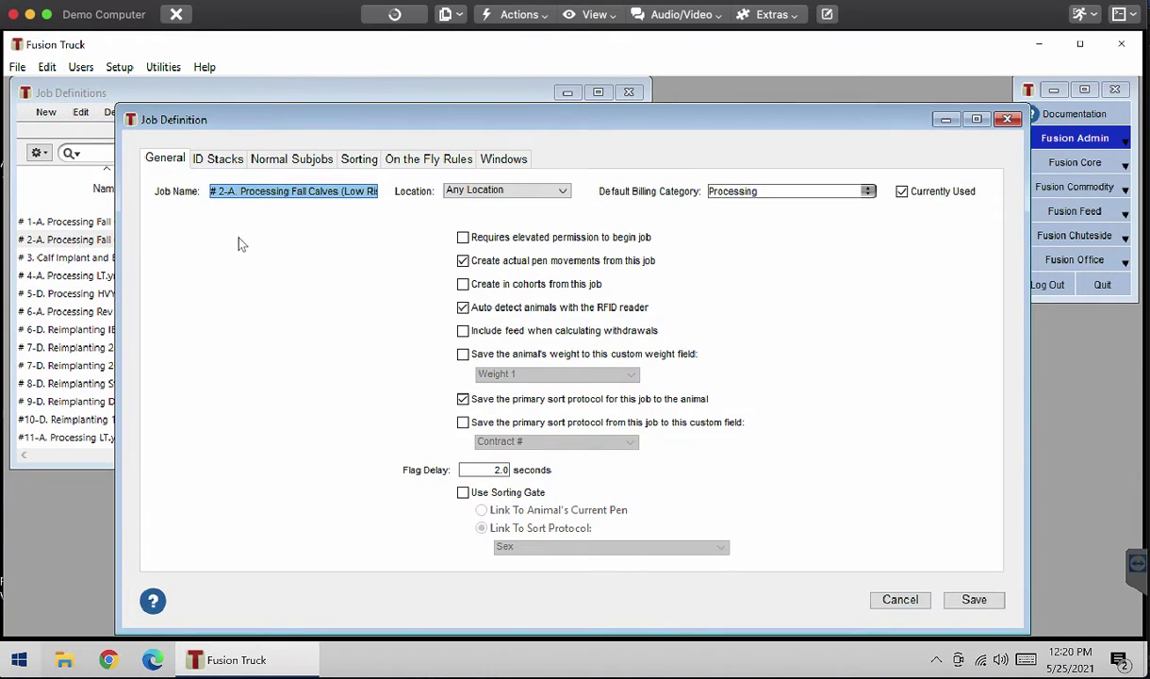
pyautogui.click(356, 166)
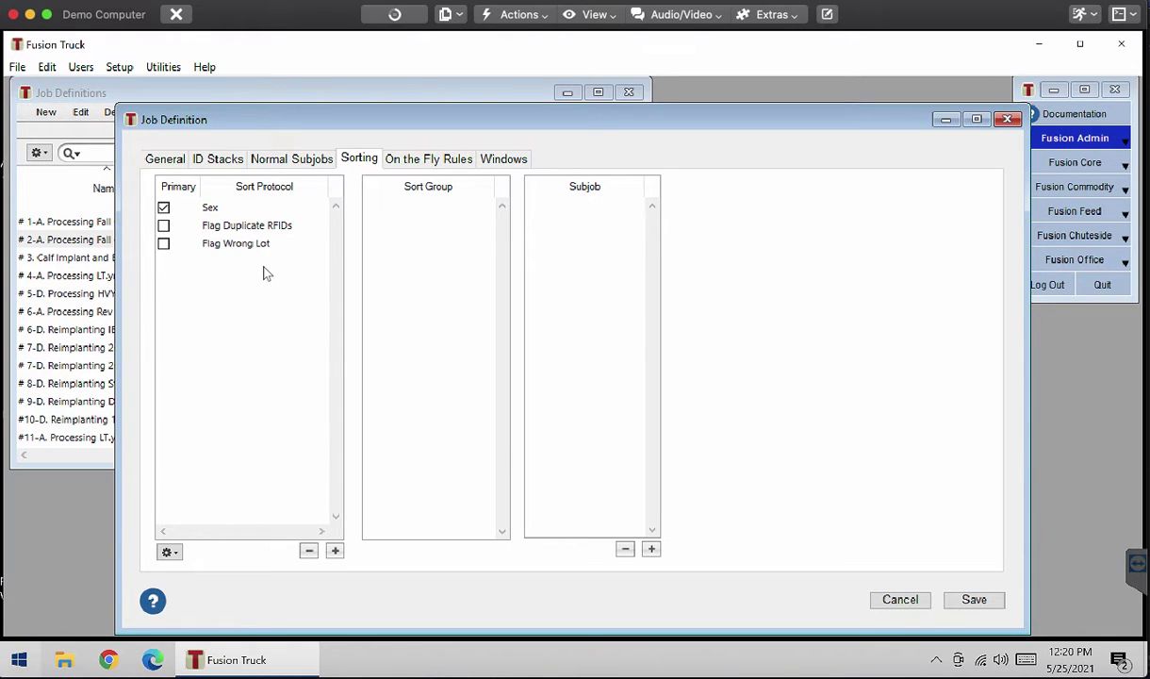
pyautogui.click(210, 210)
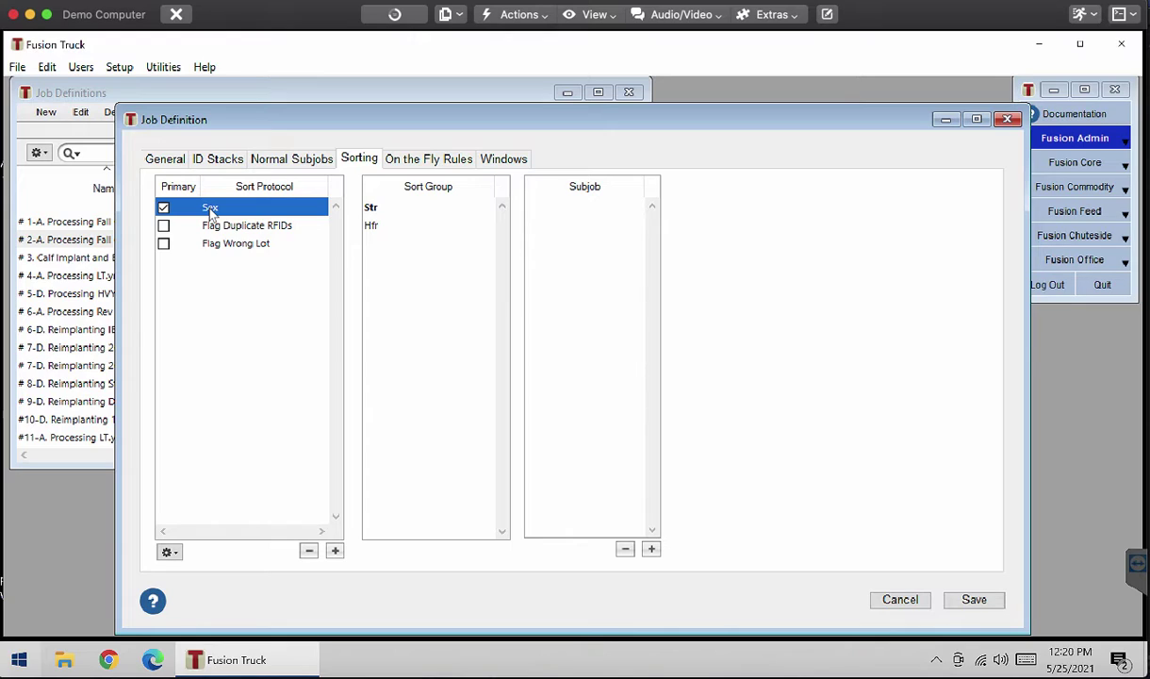
# - Add a sort protocol named Weights that sorts into pens and sets the home pen
pyautogui.click(335, 551)
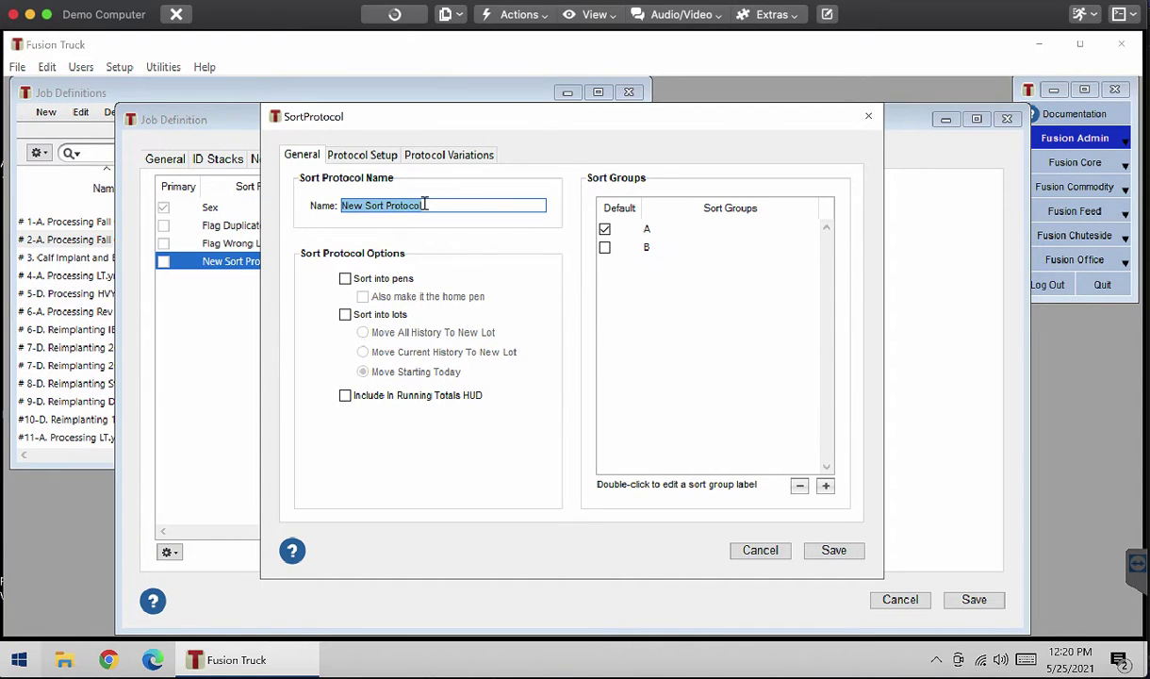
pyautogui.press('BackSpace')
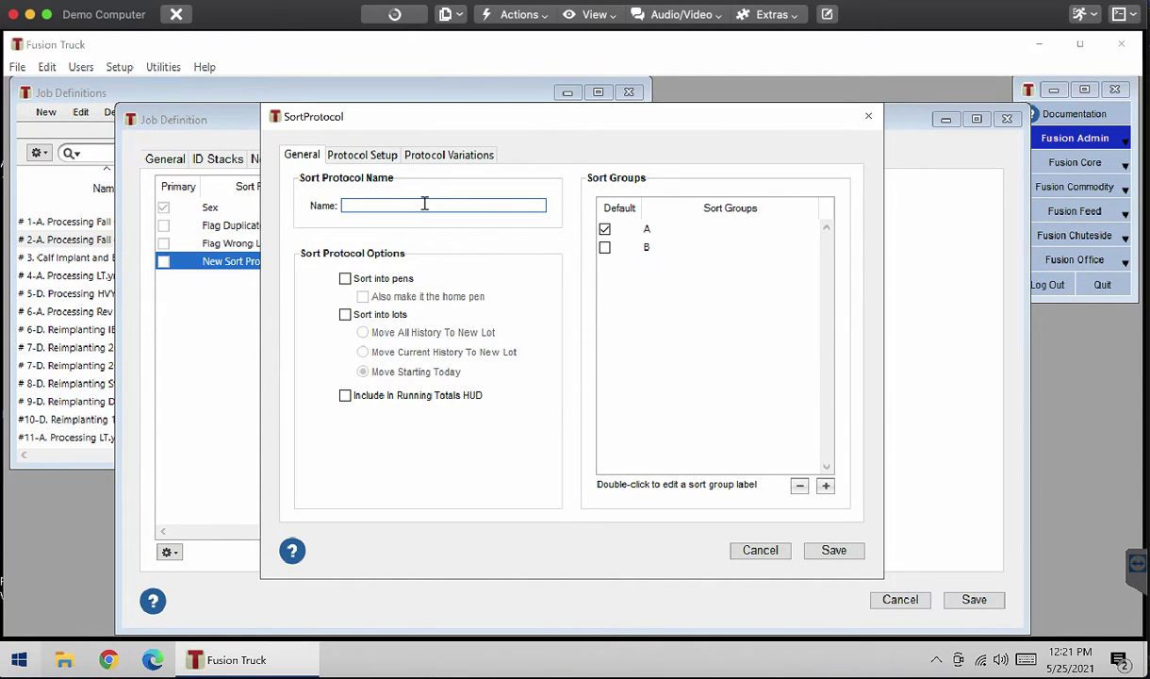
pyautogui.write('Weights')
pyautogui.click(345, 280)
pyautogui.click(362, 297)
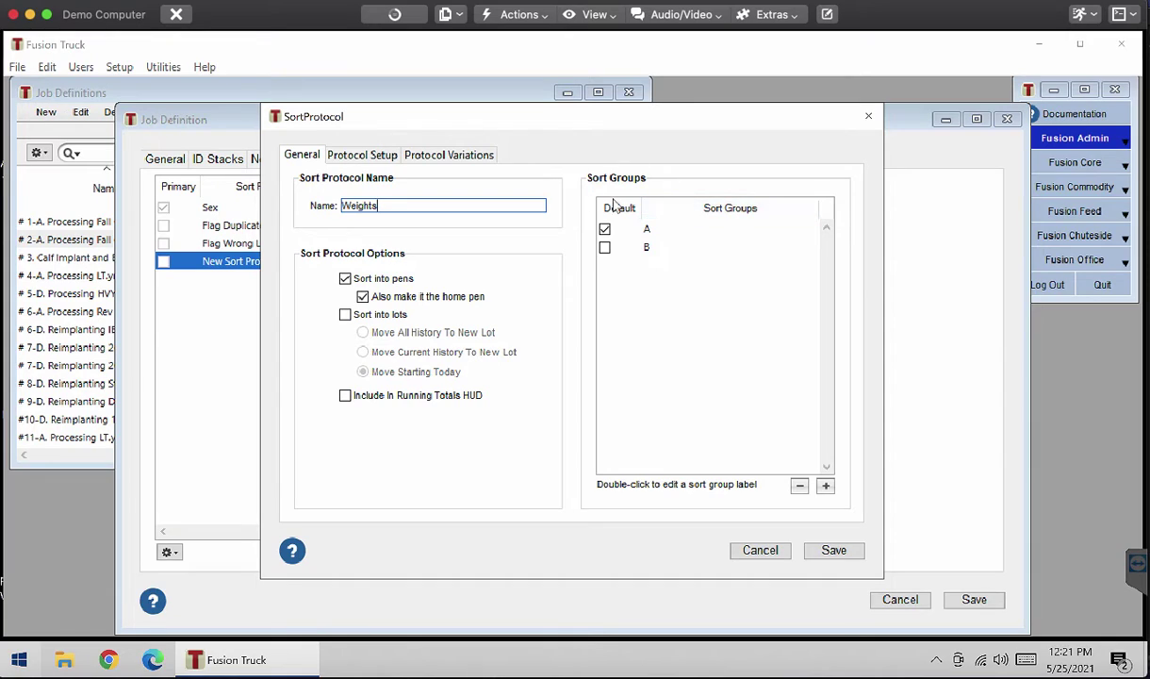
pyautogui.click(656, 232)
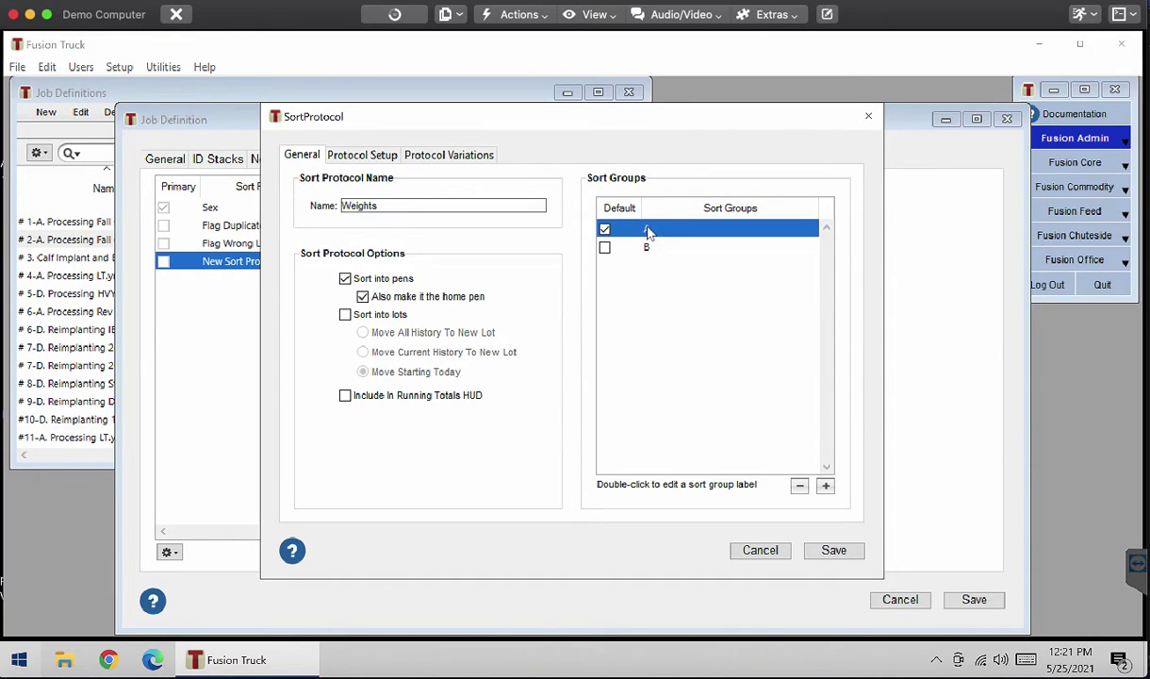
# - Rename sort group A to Light and group B to Medium
pyautogui.doubleClick(648, 231)
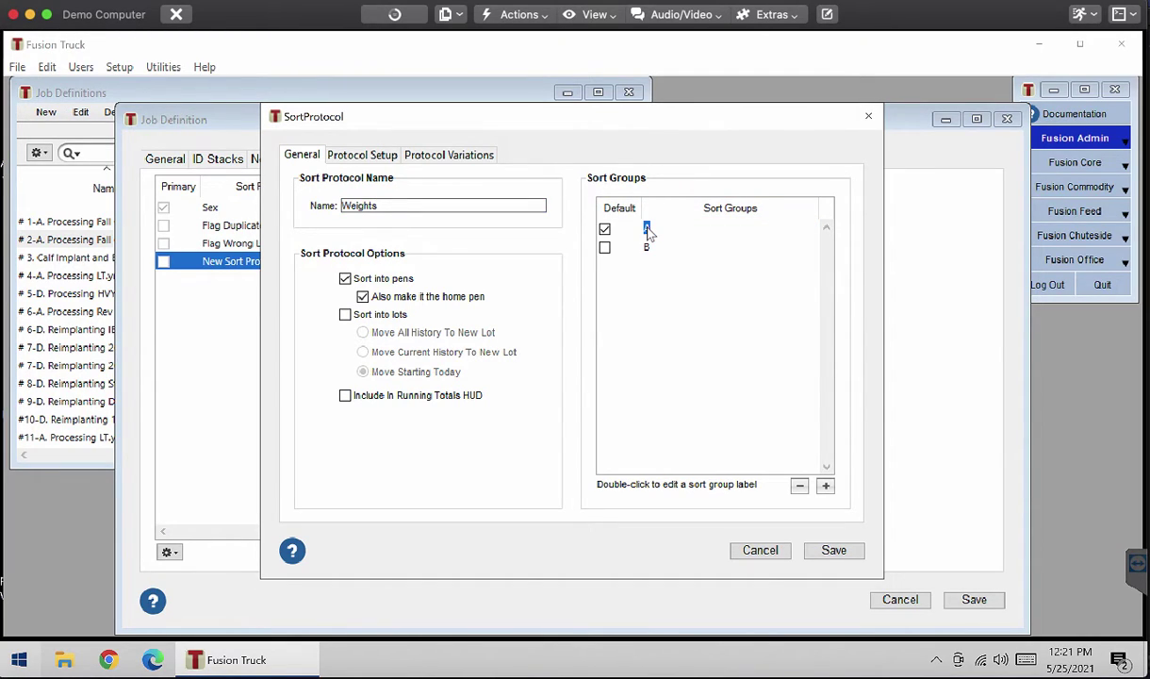
pyautogui.press('BackSpace')
pyautogui.write('Light')
pyautogui.press('Return')
pyautogui.click(645, 252)
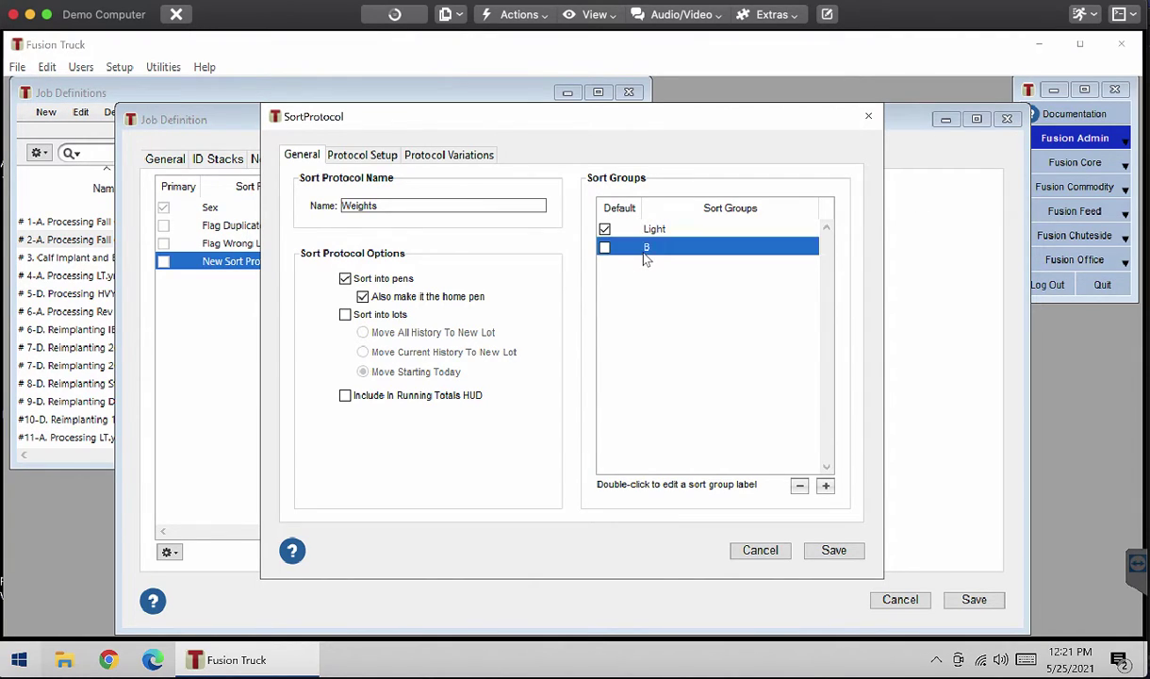
pyautogui.doubleClick(645, 252)
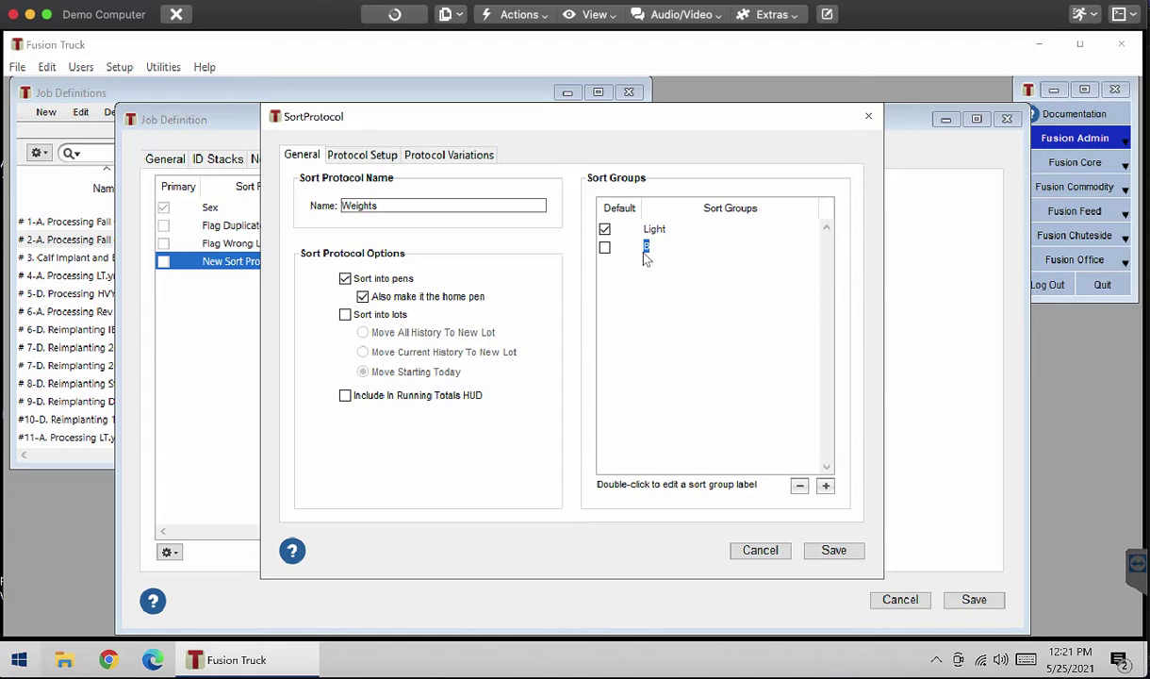
pyautogui.write('Medium')
# - Add a third sort group and name it Heavy
pyautogui.click(825, 486)
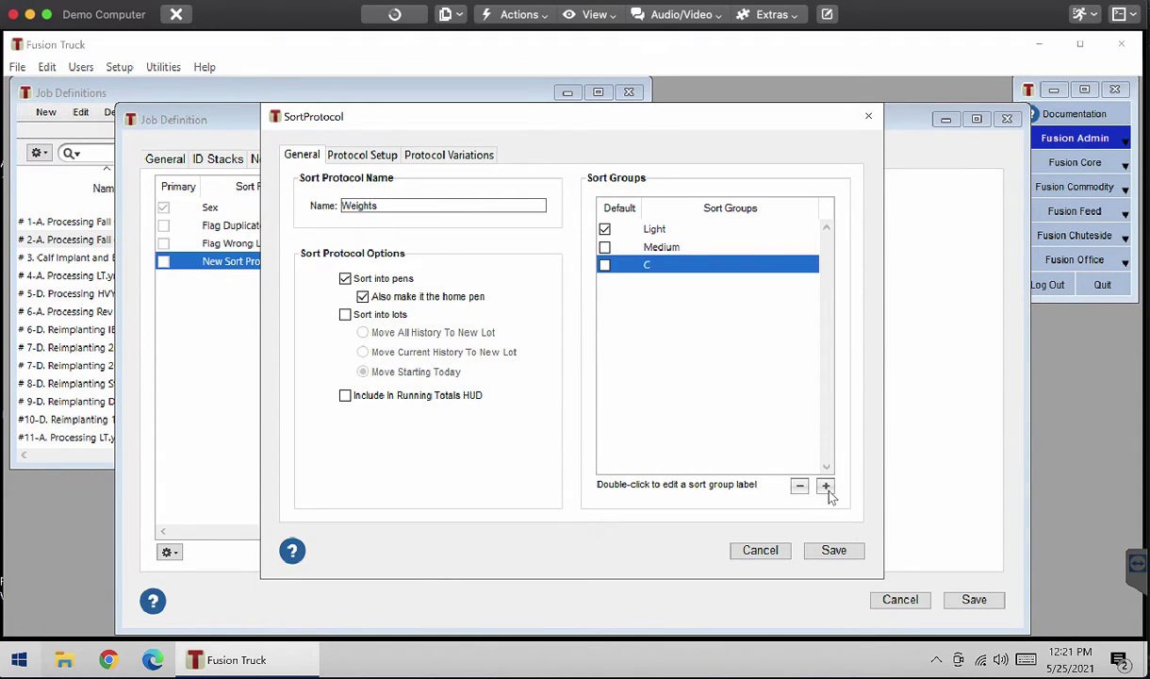
pyautogui.doubleClick(656, 266)
pyautogui.write('Heavy')
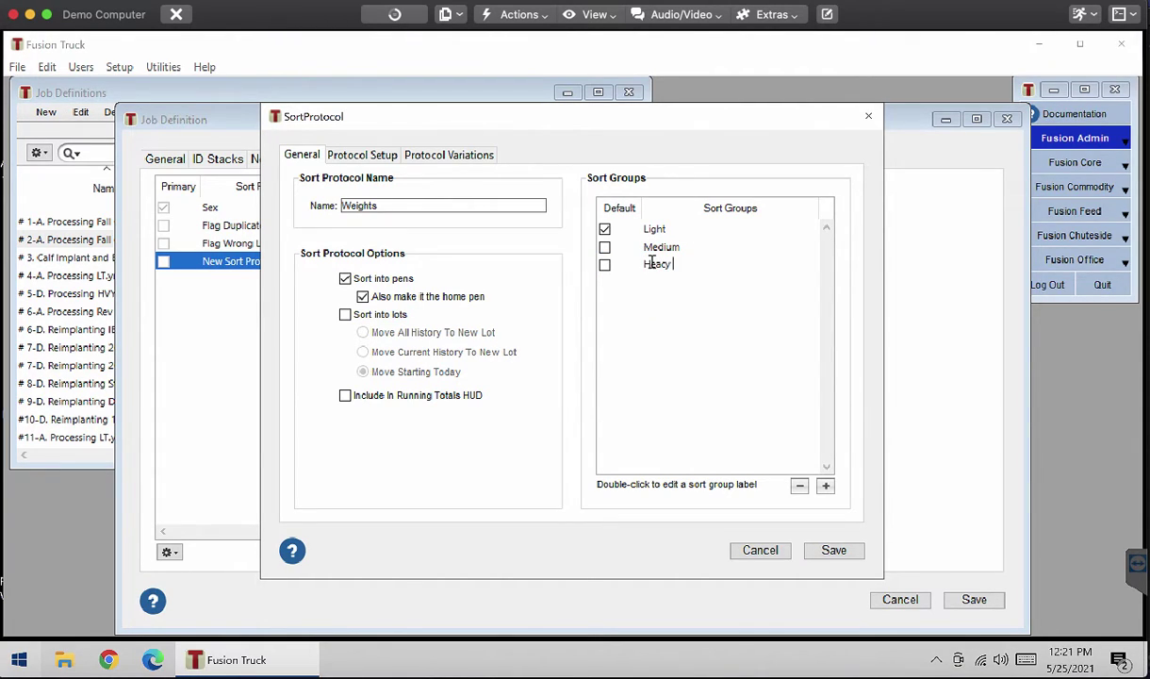
pyautogui.press('BackSpace')
pyautogui.press('BackSpace')
pyautogui.write('vy')
# - Set the sort criterion to Scale Weight (Job) with a first threshold of 800
pyautogui.click(377, 159)
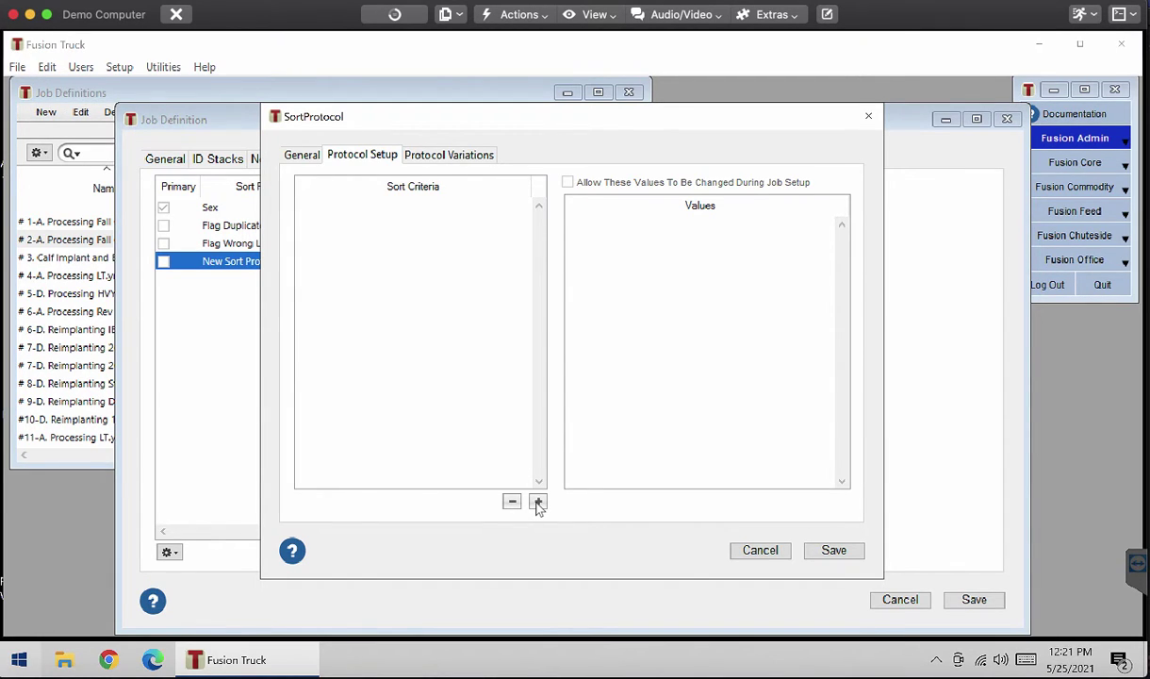
pyautogui.click(538, 504)
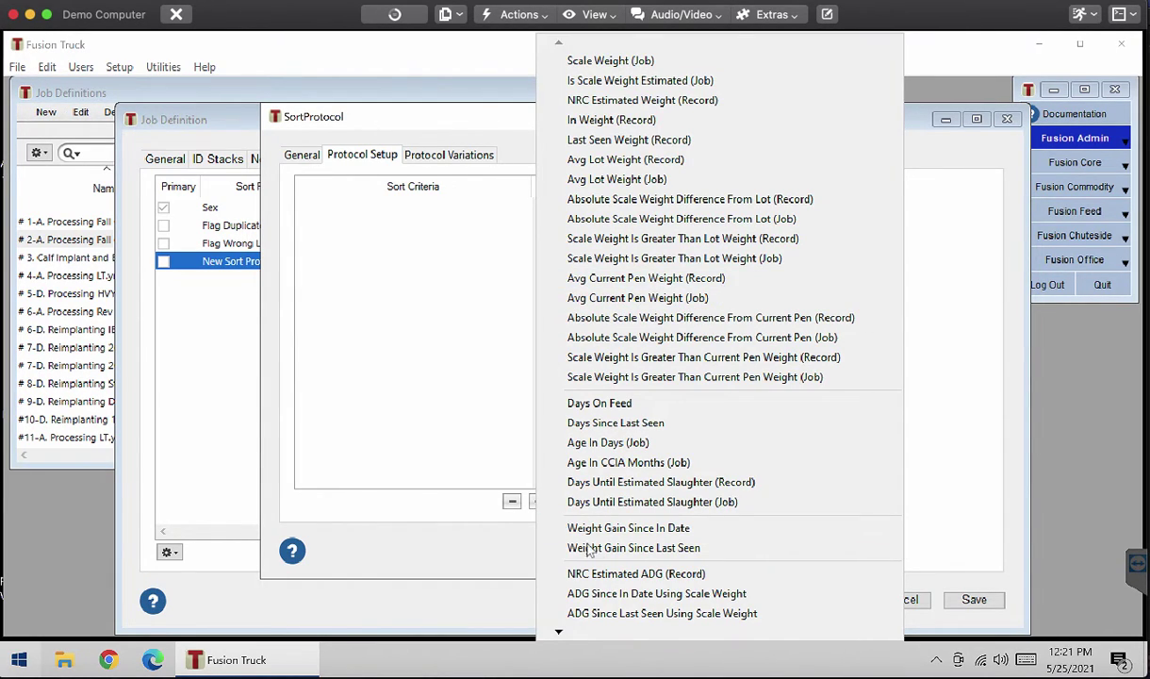
pyautogui.click(610, 62)
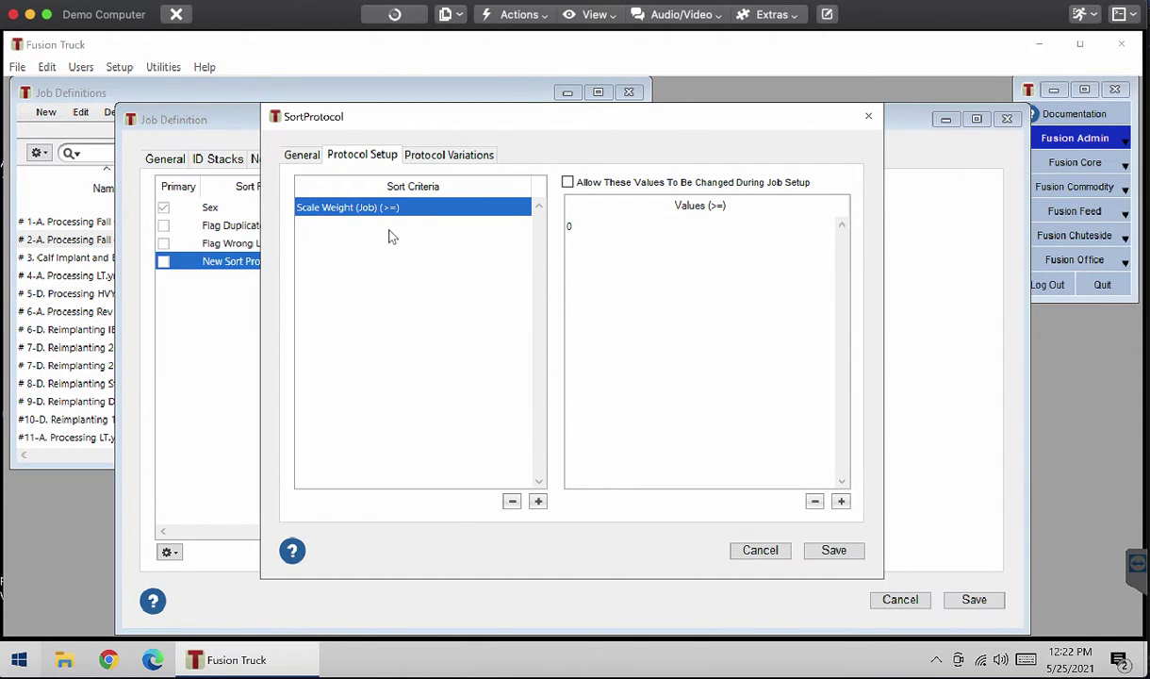
pyautogui.click(570, 231)
pyautogui.click(569, 229)
pyautogui.write('800')
# - Add weight thresholds 1000 and 1200 below 800
pyautogui.click(841, 502)
pyautogui.click(570, 226)
pyautogui.click(595, 246)
pyautogui.click(586, 247)
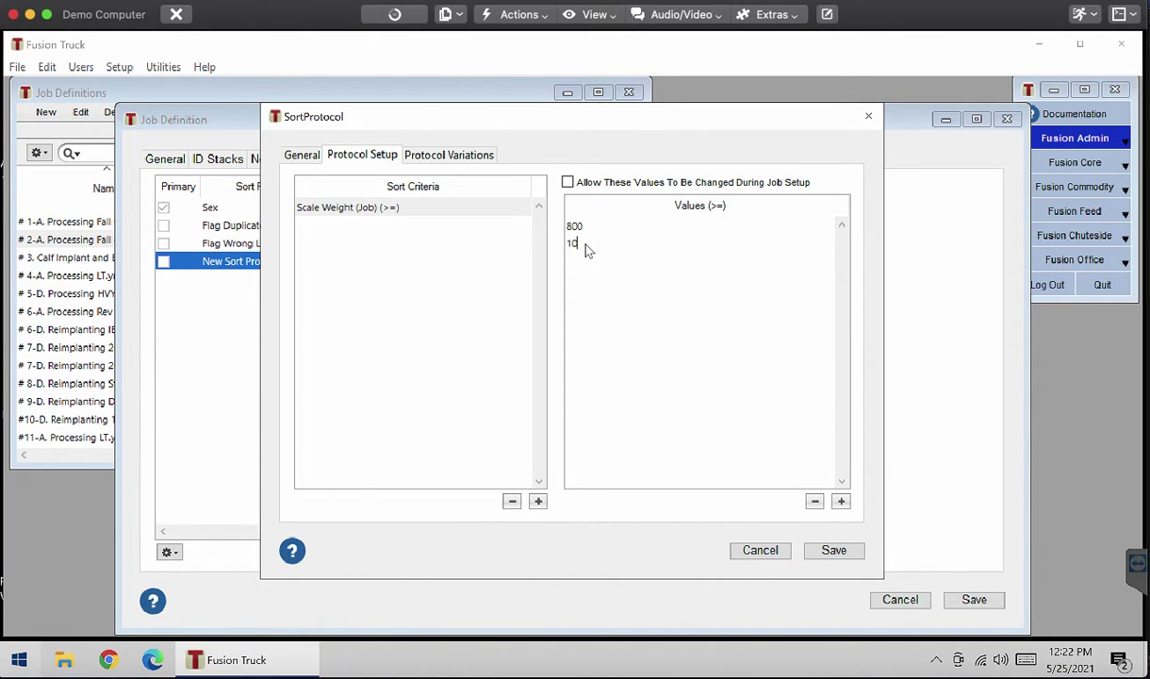
pyautogui.write('1000')
pyautogui.click(841, 501)
pyautogui.click(588, 263)
pyautogui.write('1200')
# - Generate sort groups in Protocol Variations and name the 800 group Light
pyautogui.click(463, 155)
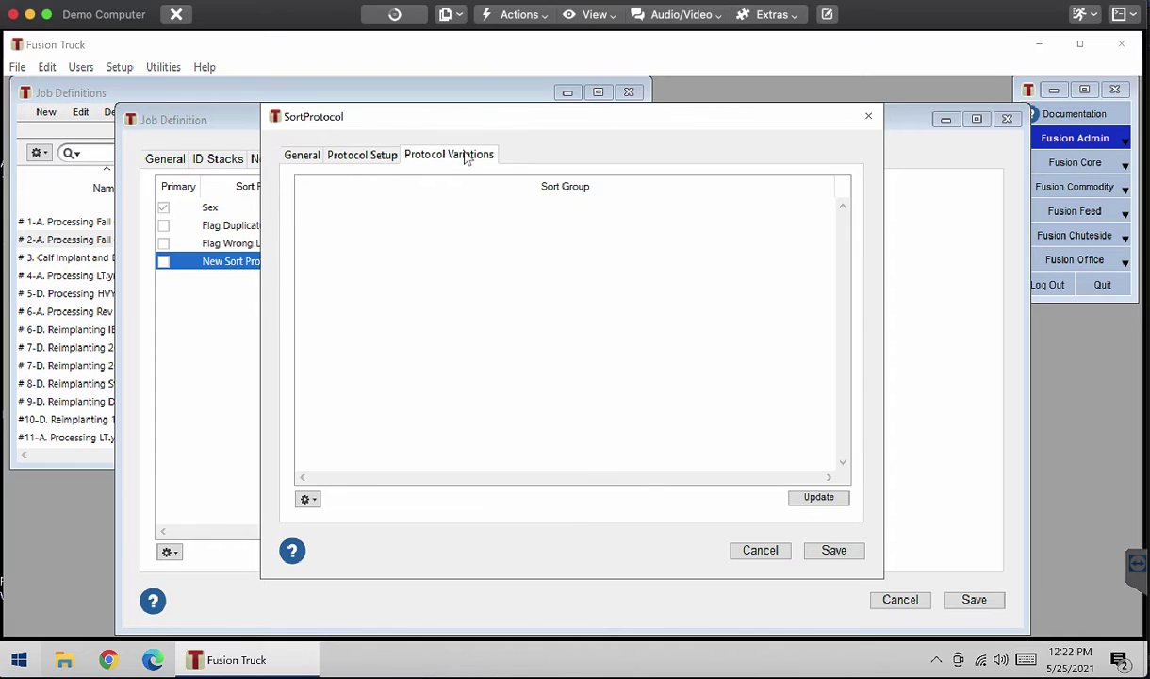
pyautogui.click(820, 500)
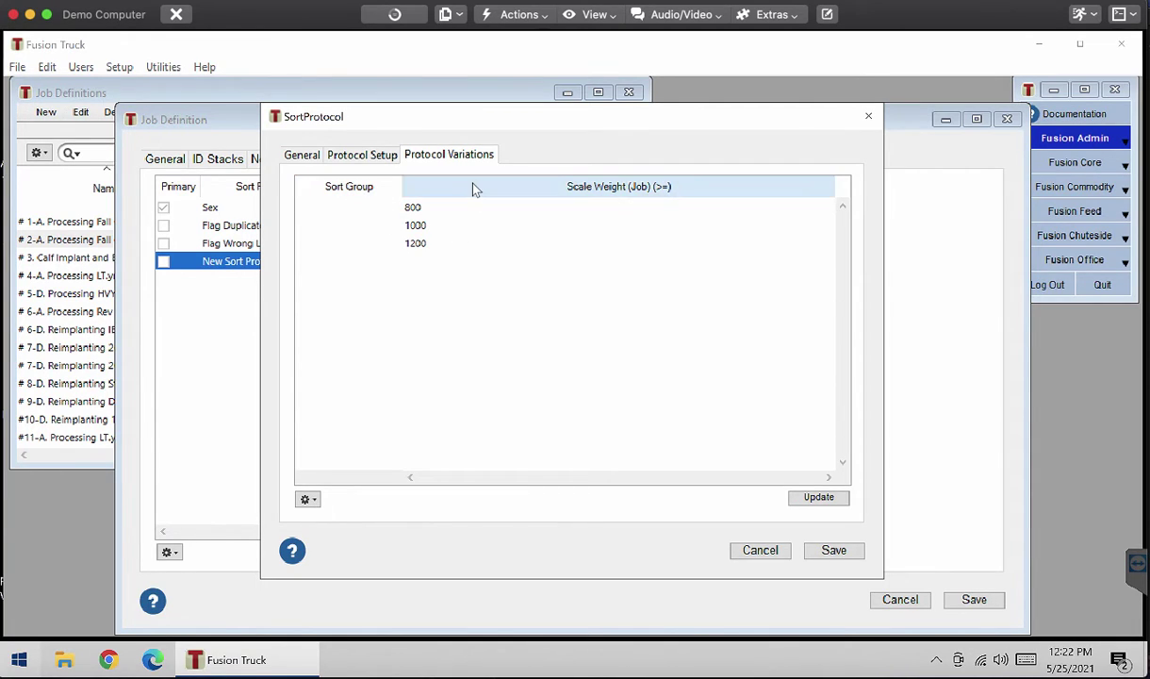
pyautogui.click(411, 211)
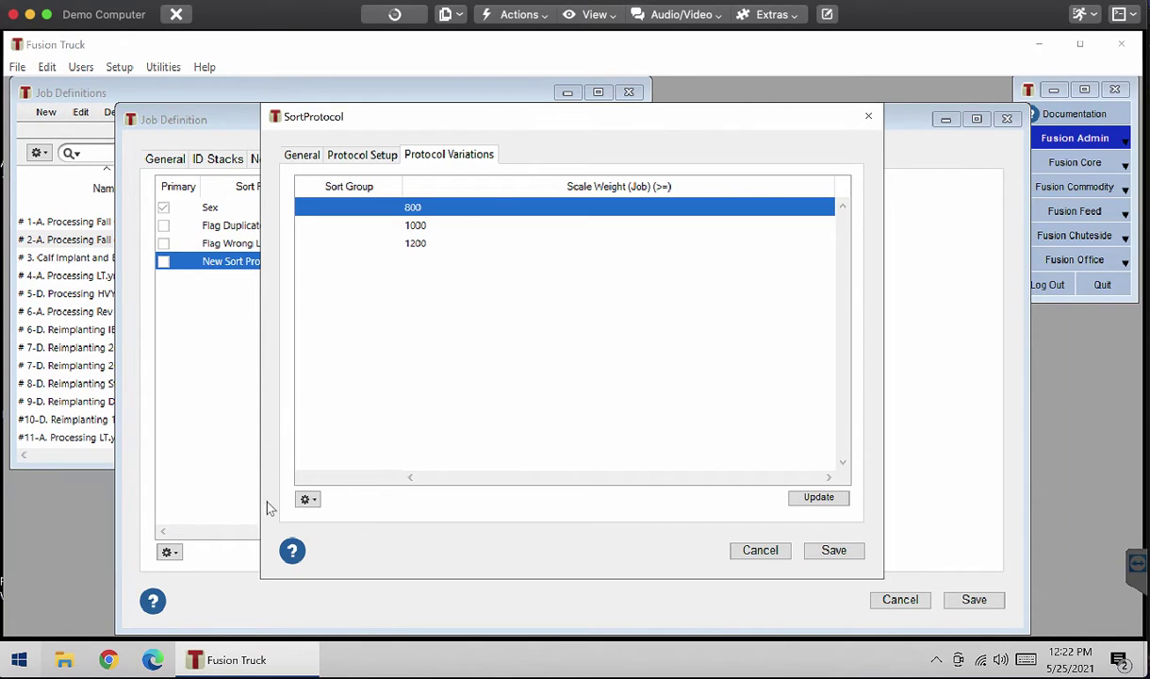
pyautogui.click(307, 502)
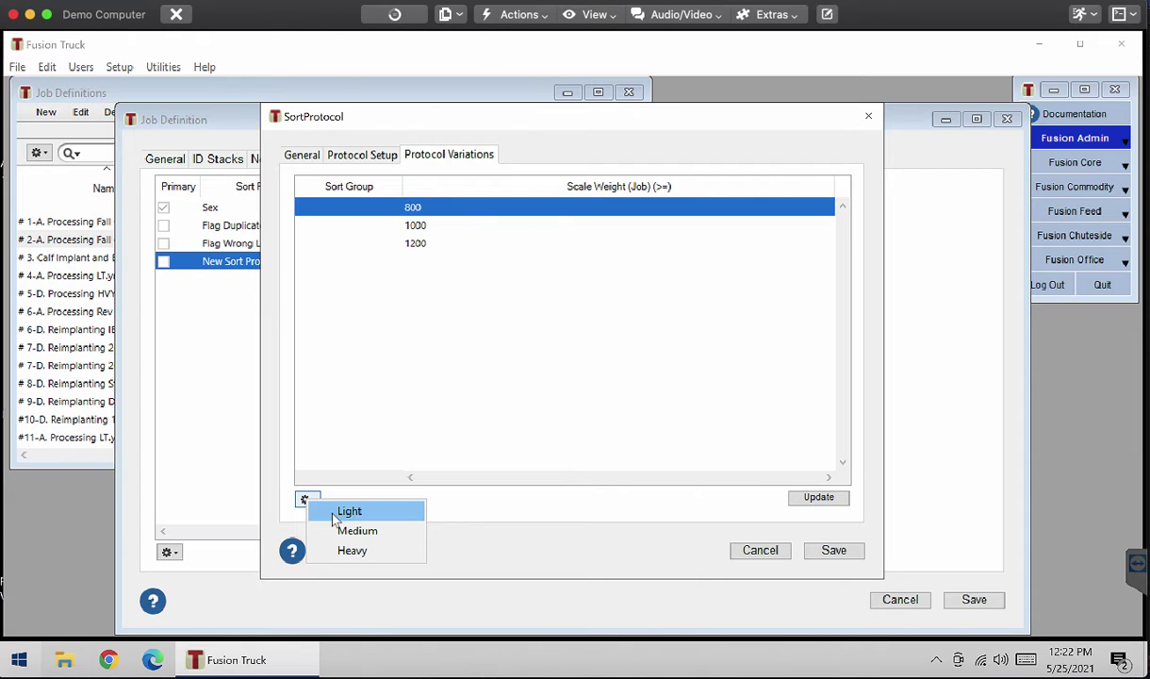
pyautogui.click(335, 515)
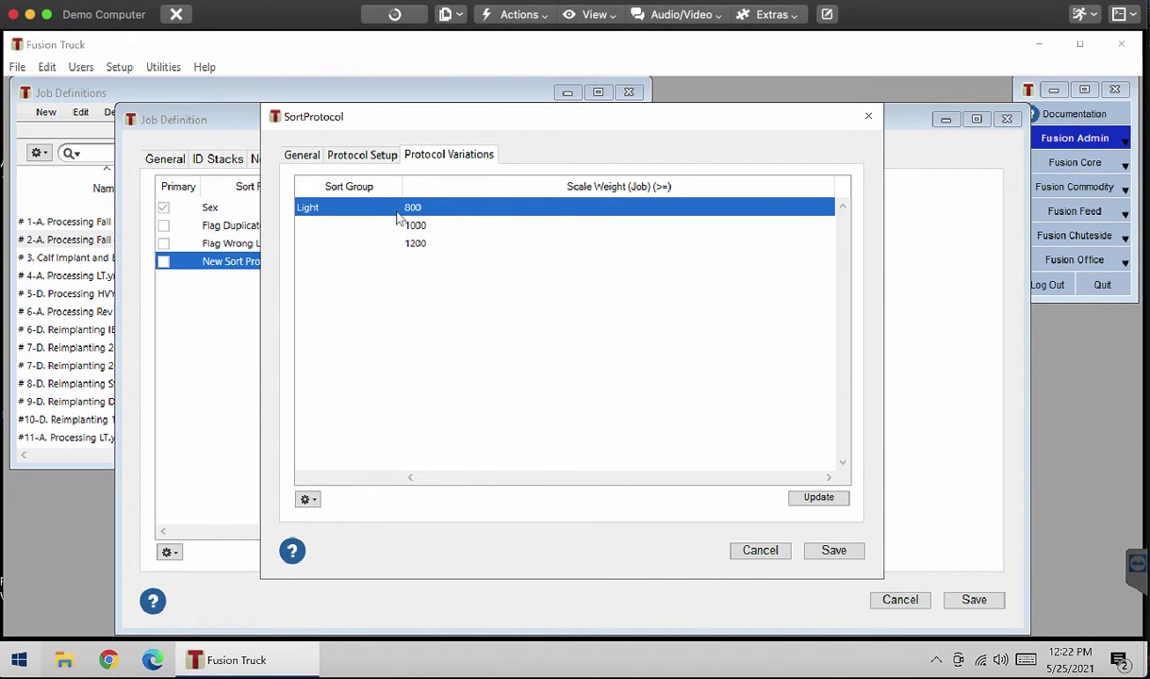
# - Name the 1000 group Medium and the 1200 group Heavy, then save the protocol
pyautogui.click(422, 226)
pyautogui.click(307, 500)
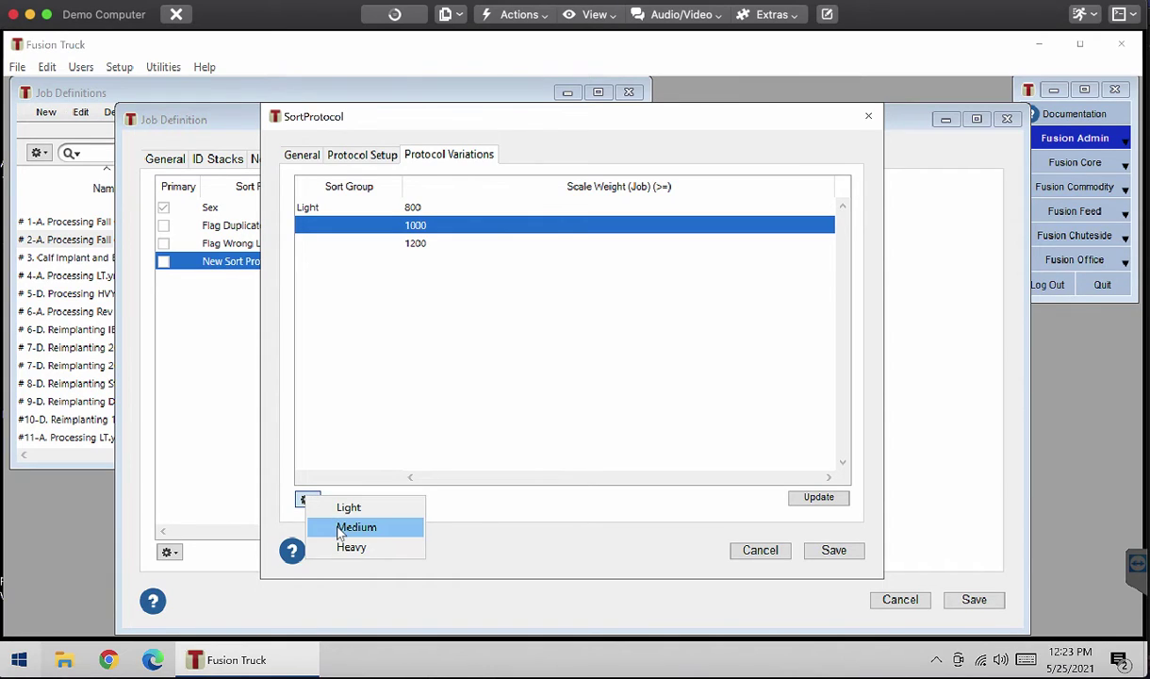
pyautogui.click(336, 524)
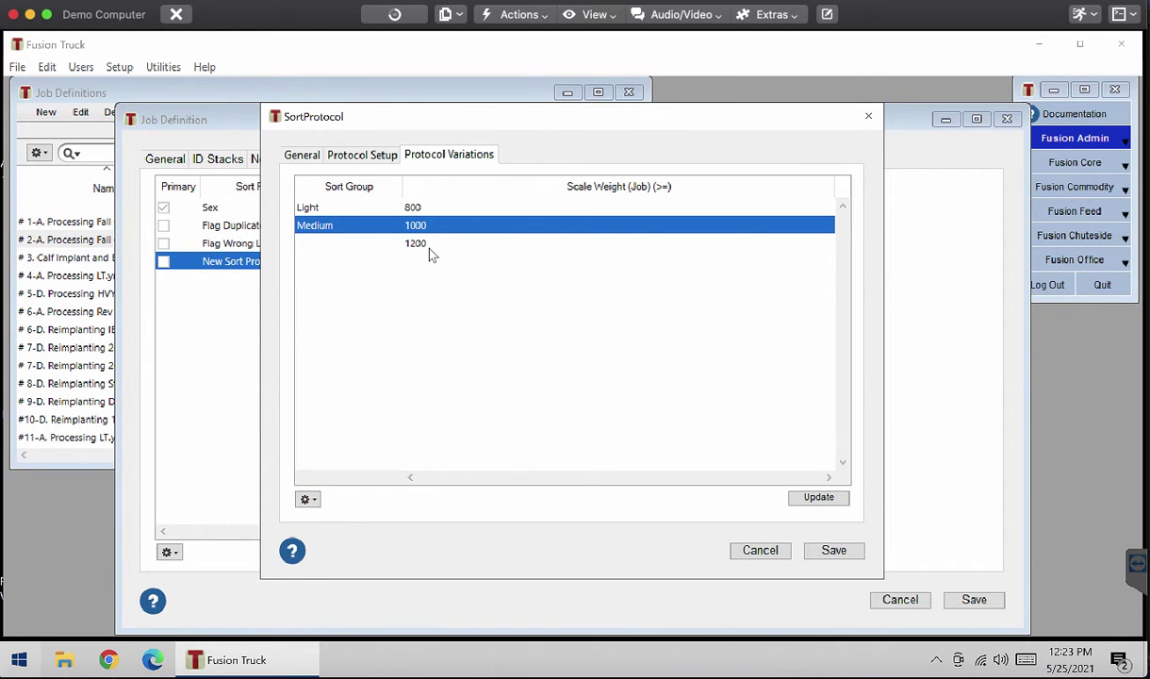
pyautogui.click(430, 252)
pyautogui.click(308, 500)
pyautogui.click(339, 547)
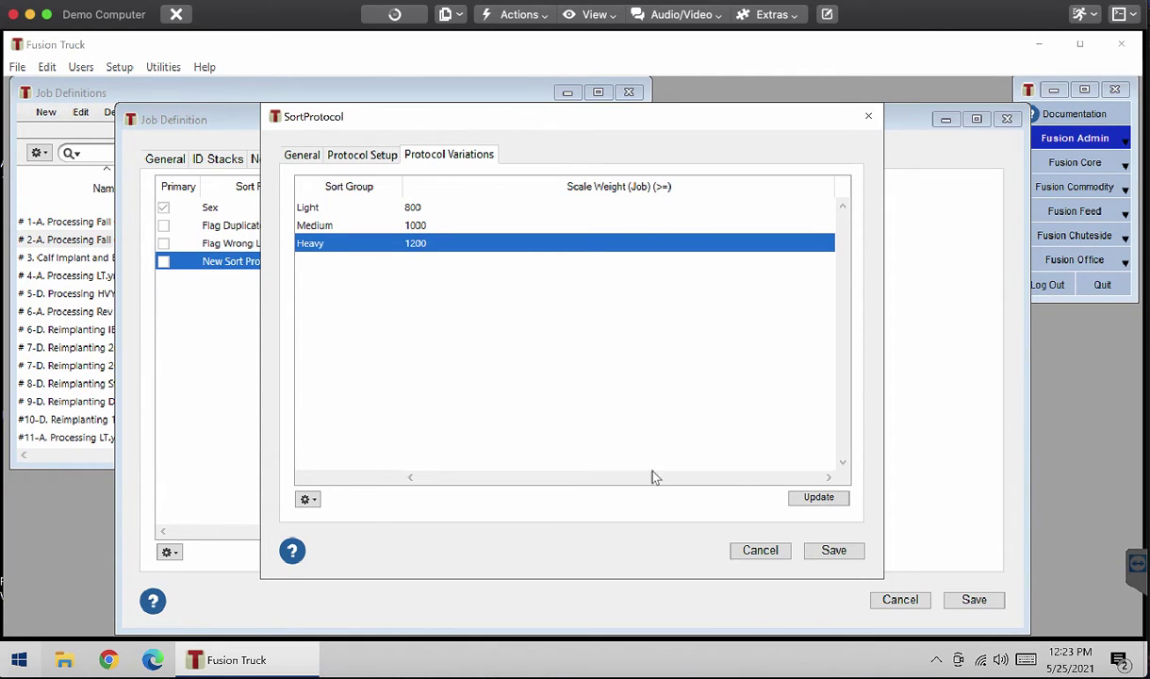
pyautogui.click(833, 550)
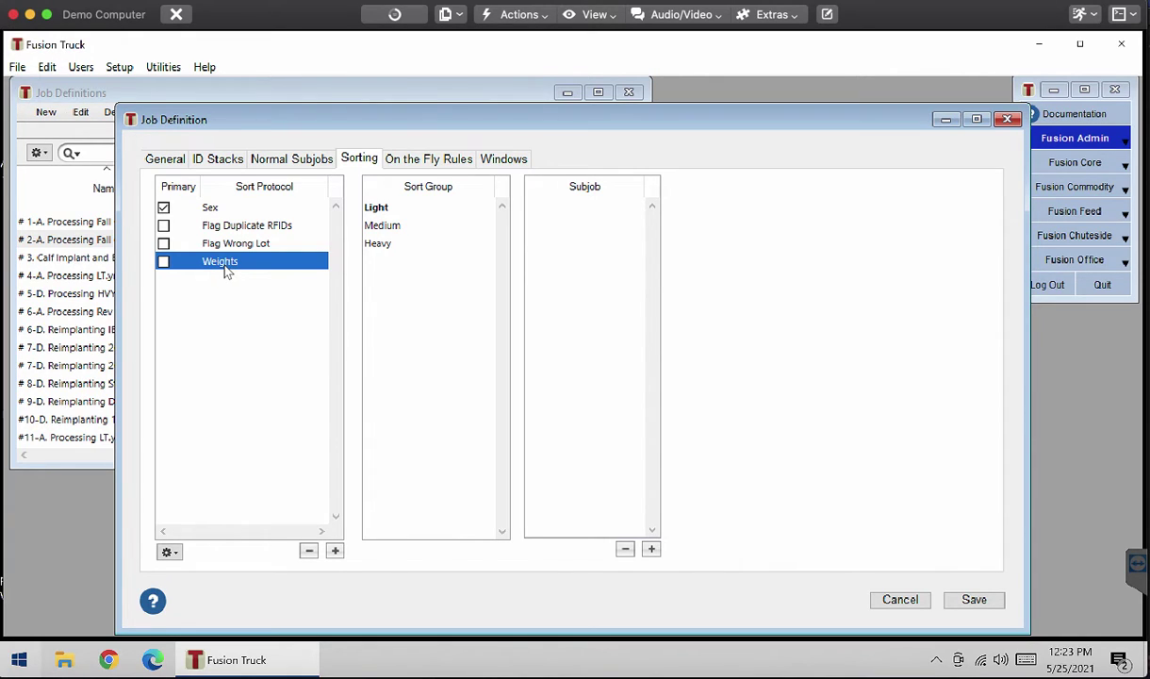
# - Review the Light group and select the Heavy group to add a subjob
pyautogui.click(381, 208)
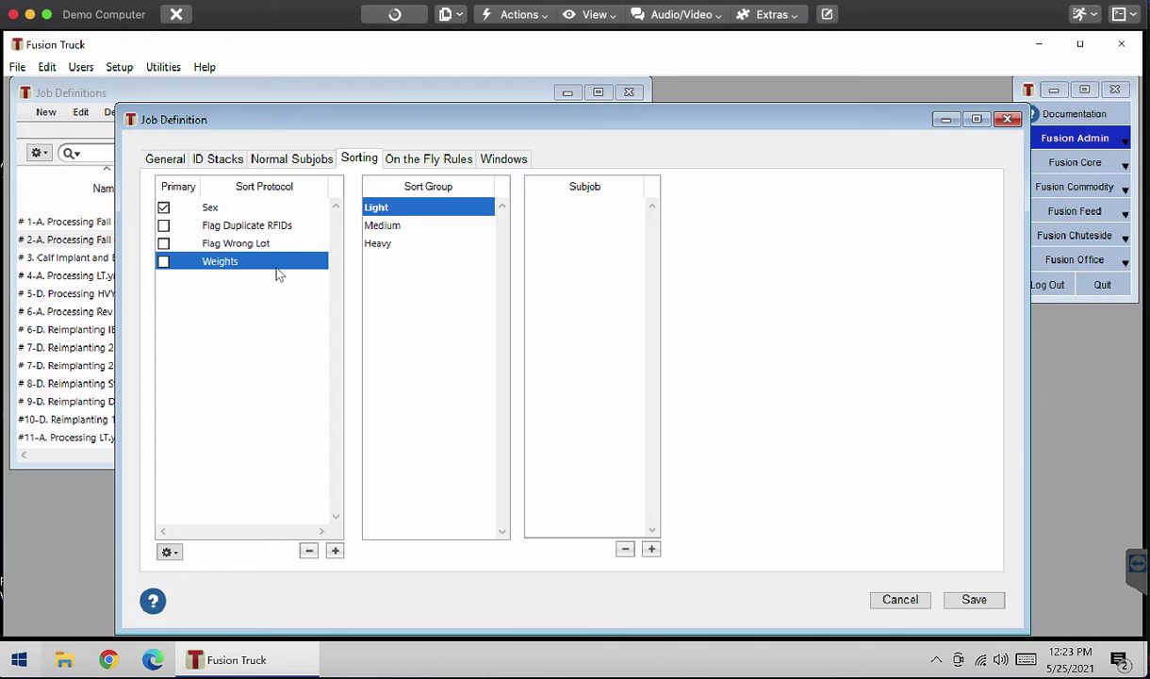
pyautogui.click(376, 245)
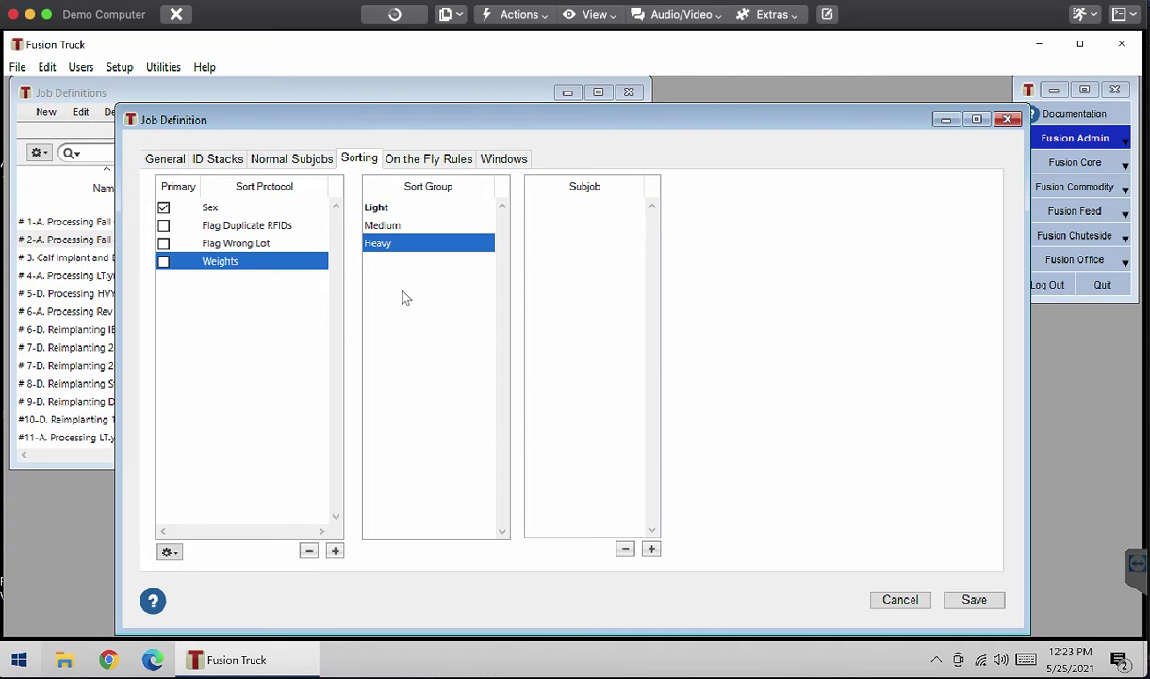
pyautogui.click(651, 548)
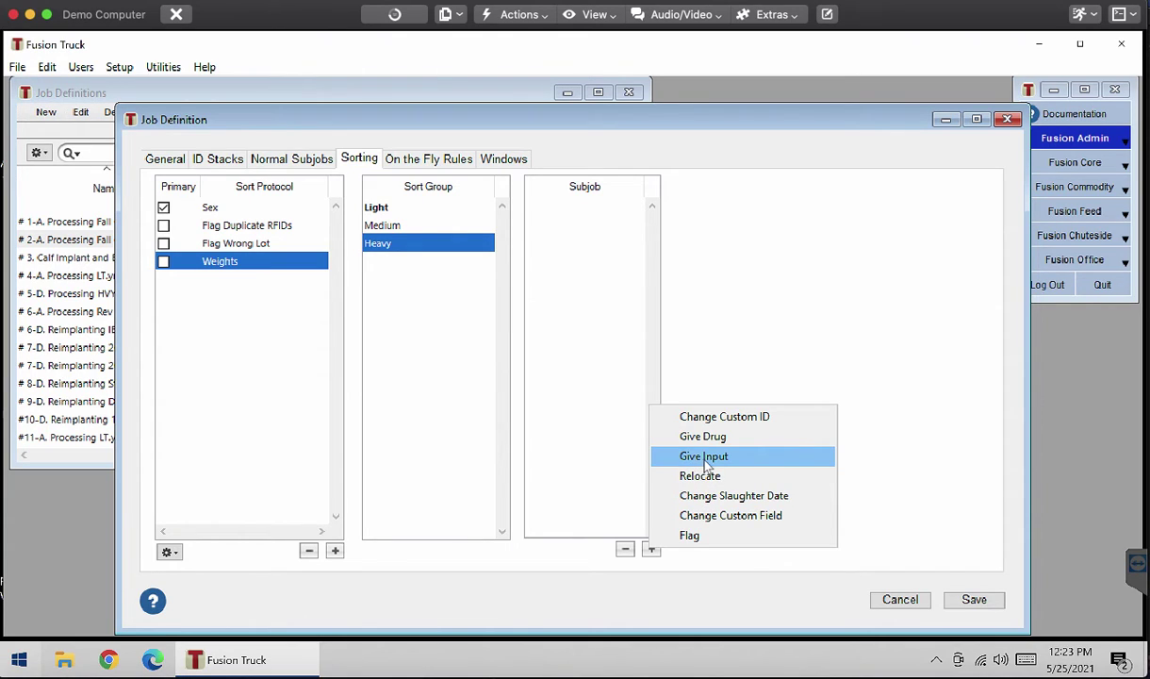
# - Add a Give Input subjob 'Heavy Tag' using Tags, 1.000 Tag, billed under Processing
pyautogui.click(705, 458)
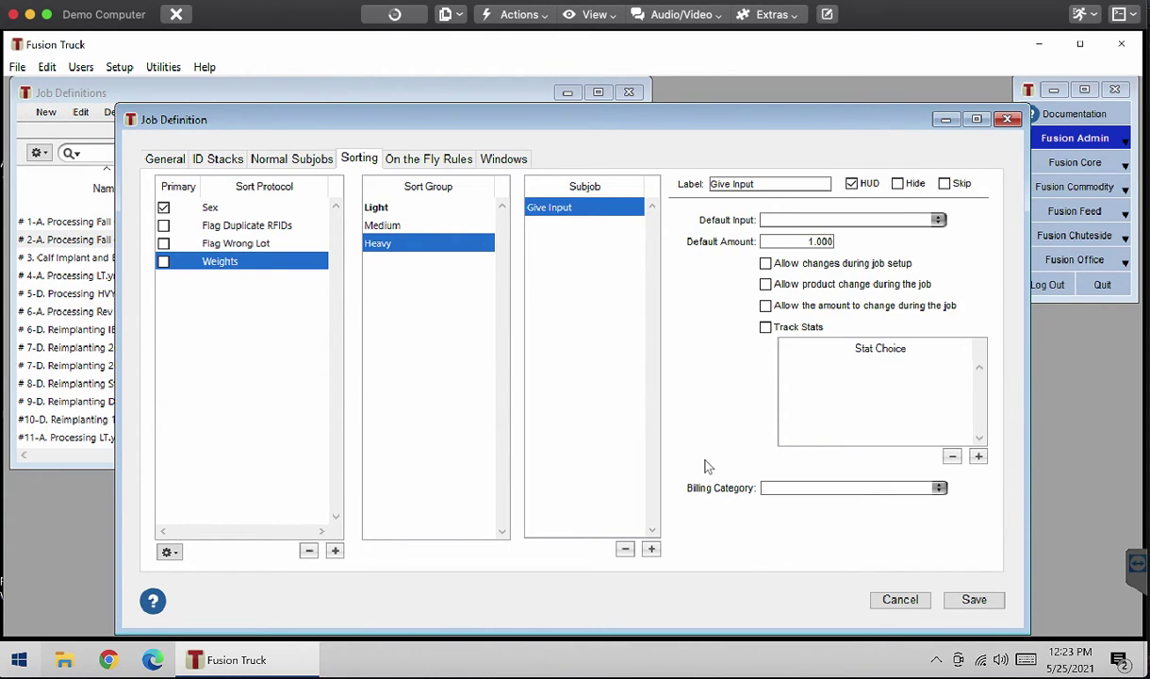
pyautogui.click(760, 184)
pyautogui.press('BackSpace')
pyautogui.press('BackSpace')
pyautogui.press('BackSpace')
pyautogui.press('BackSpace')
pyautogui.press('BackSpace')
pyautogui.press('BackSpace')
pyautogui.press('BackSpace')
pyautogui.press('BackSpace')
pyautogui.press('BackSpace')
pyautogui.press('BackSpace')
pyautogui.write('Heavy Tag')
pyautogui.click(919, 221)
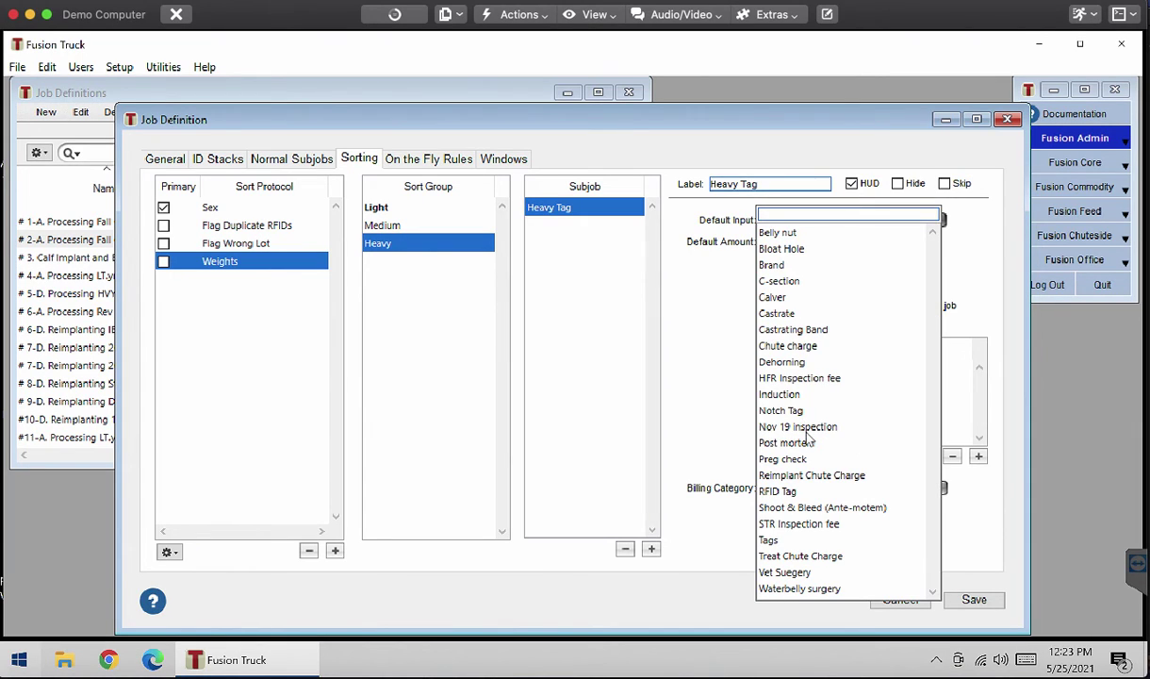
pyautogui.click(769, 541)
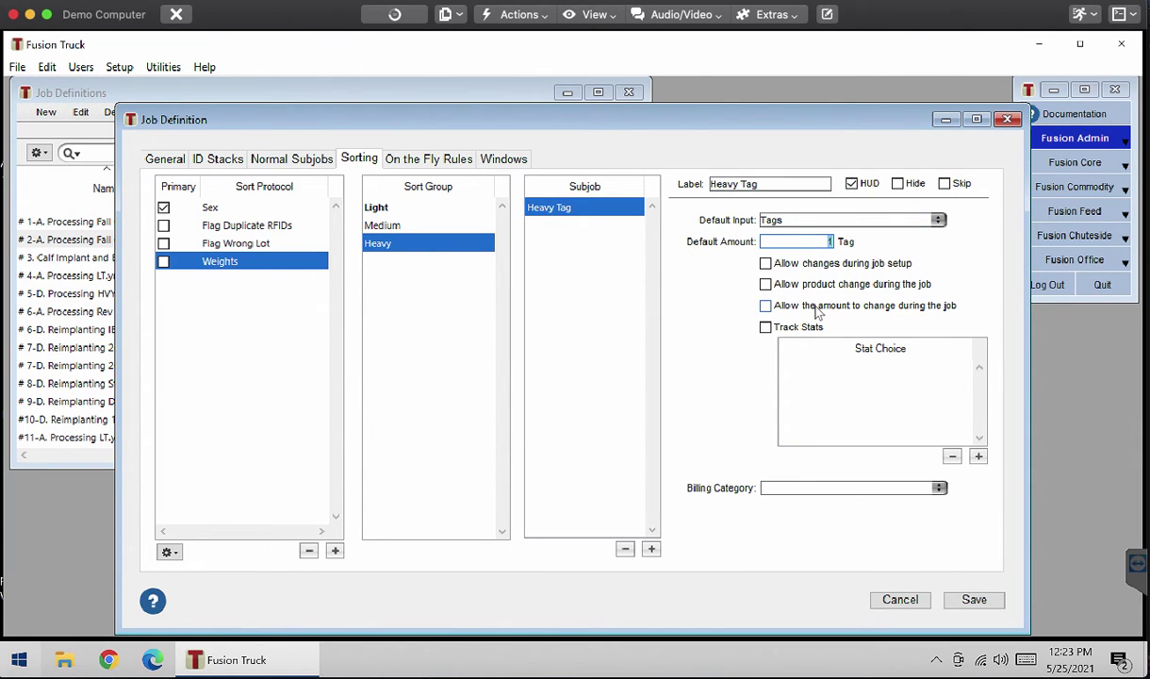
pyautogui.click(809, 487)
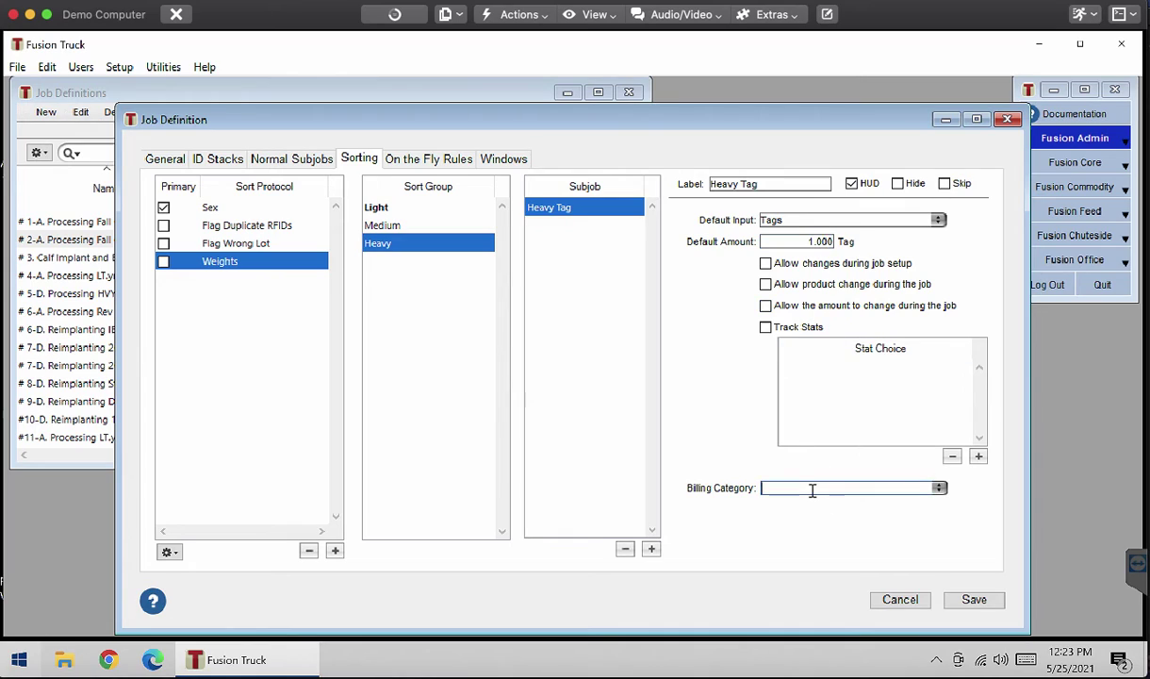
pyautogui.click(939, 487)
pyautogui.click(778, 613)
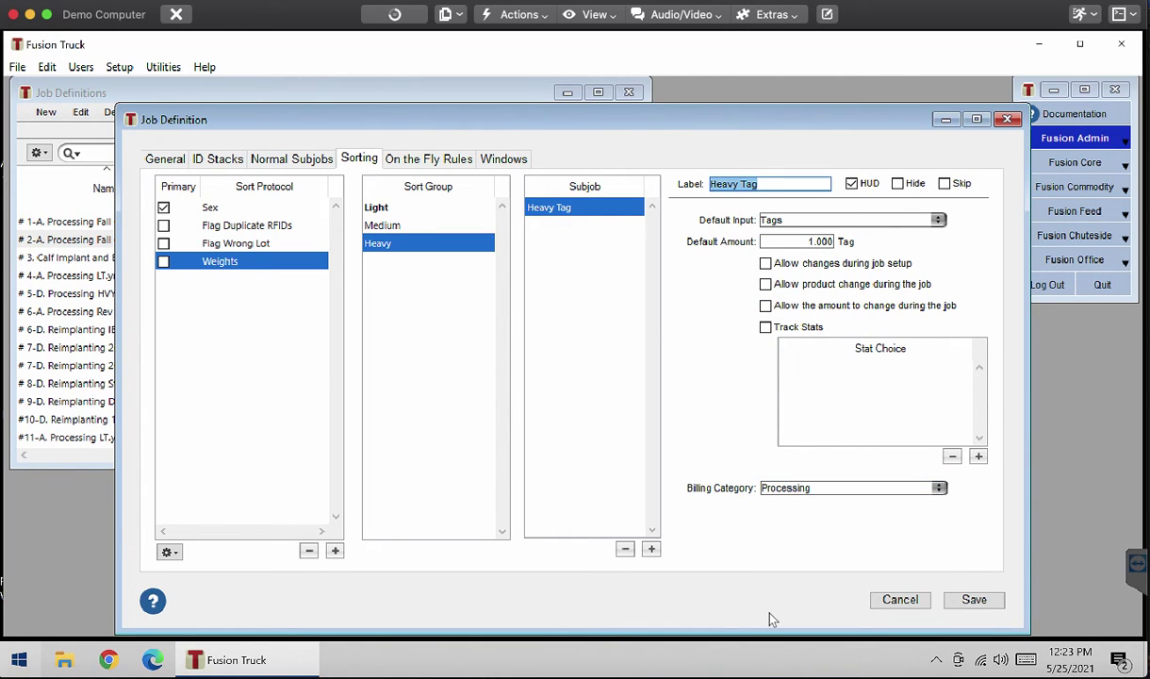